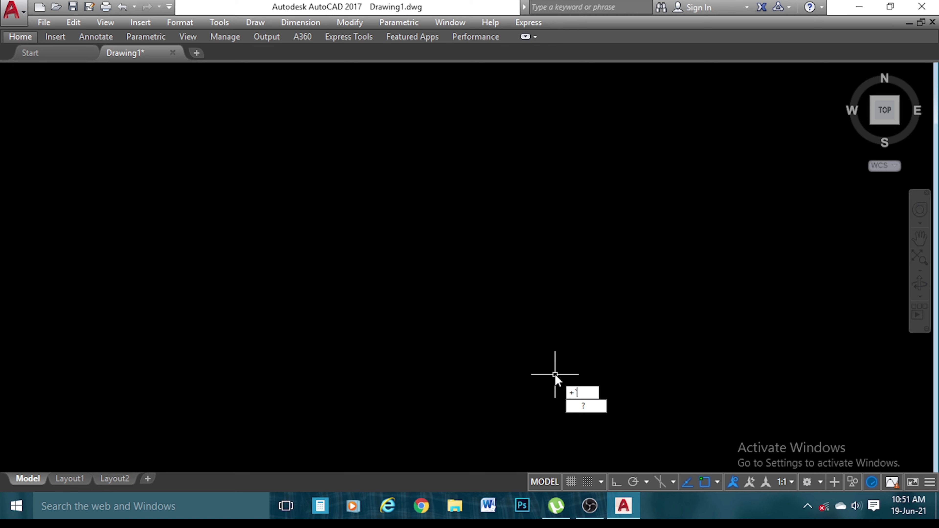
Step: Discard the stray entry, undo, and start a line left of centre
key(Escape)
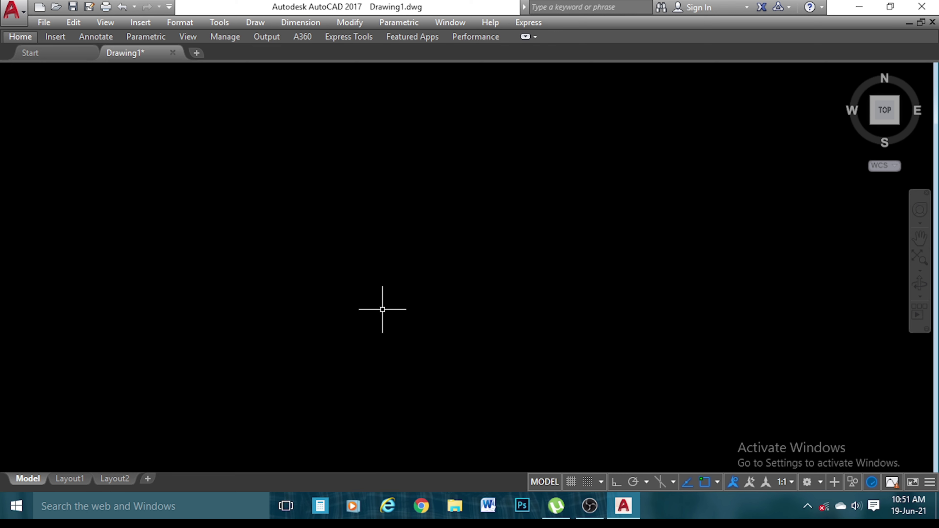
key(ctrl+z)
text(l)
key(Return)
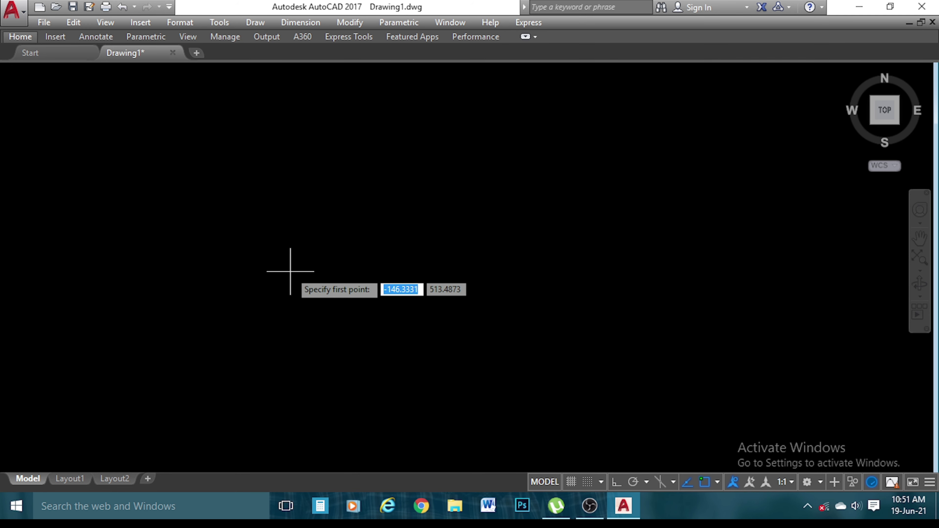
click(312, 273)
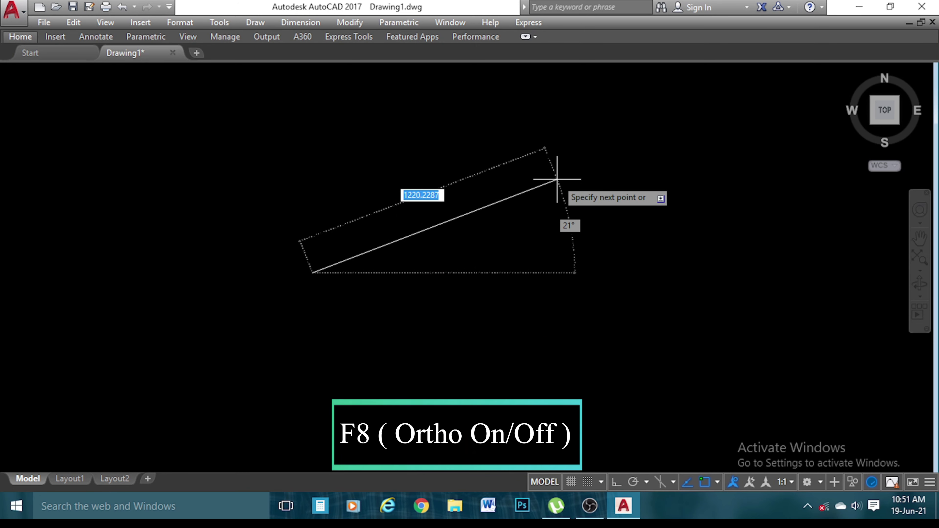
Step: Make the line horizontal with Ortho at 500 units, then start another line to its right
key(F8)
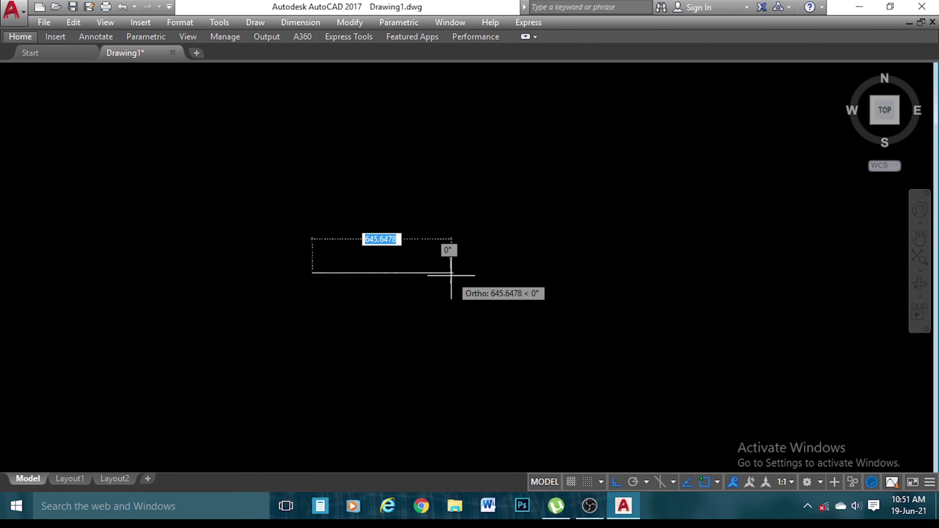
key(F8)
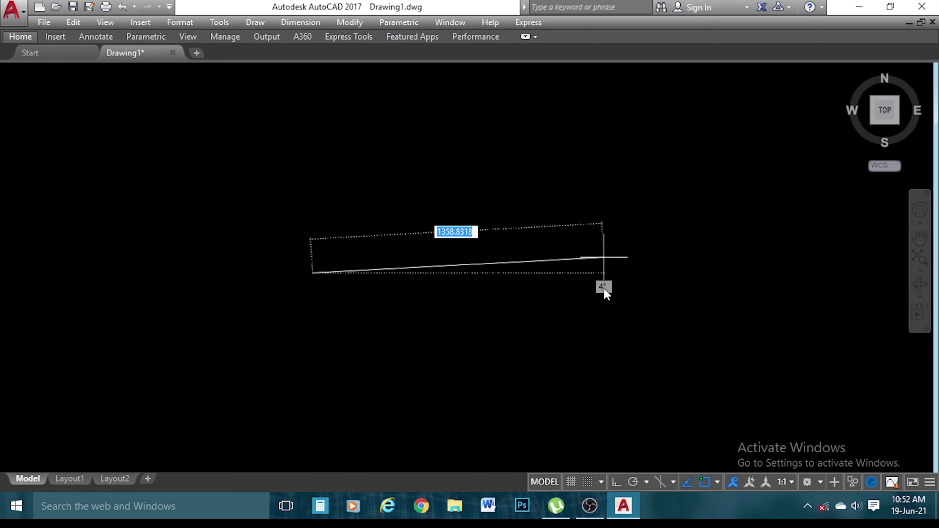
click(616, 482)
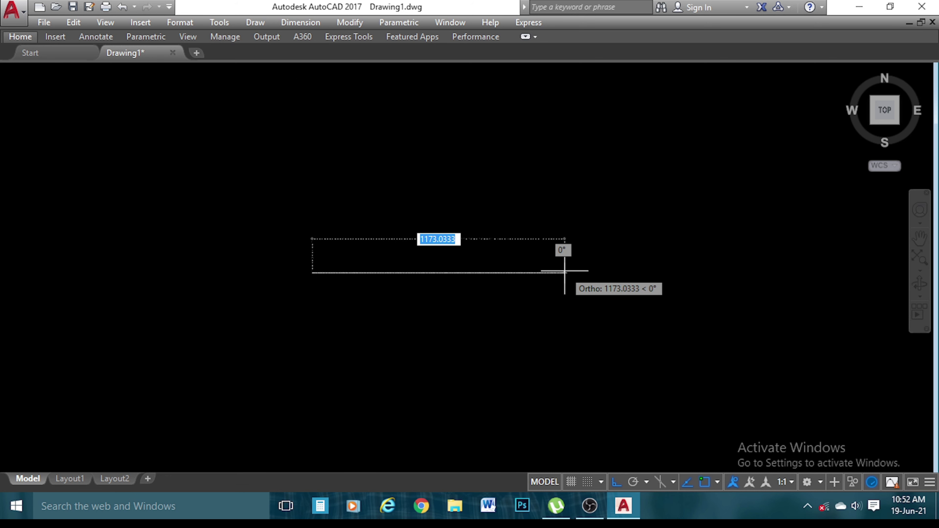
key(F8)
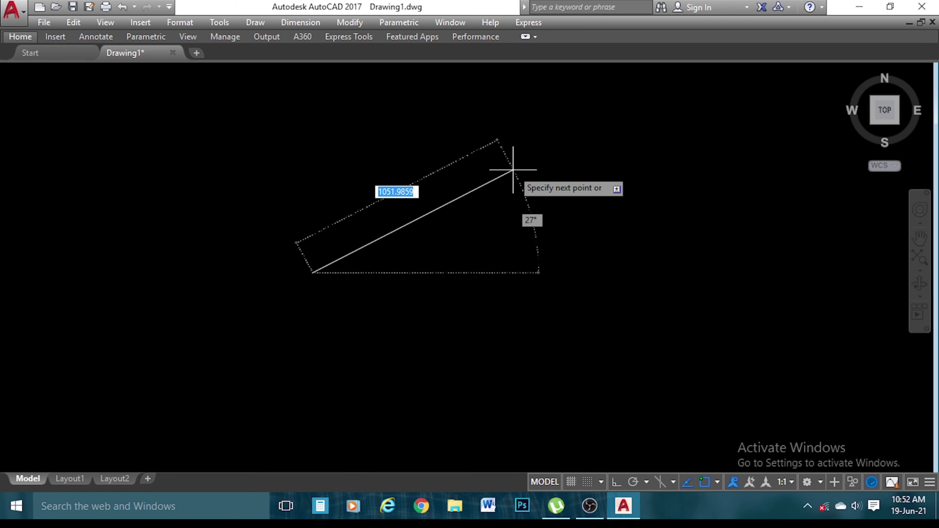
key(F8)
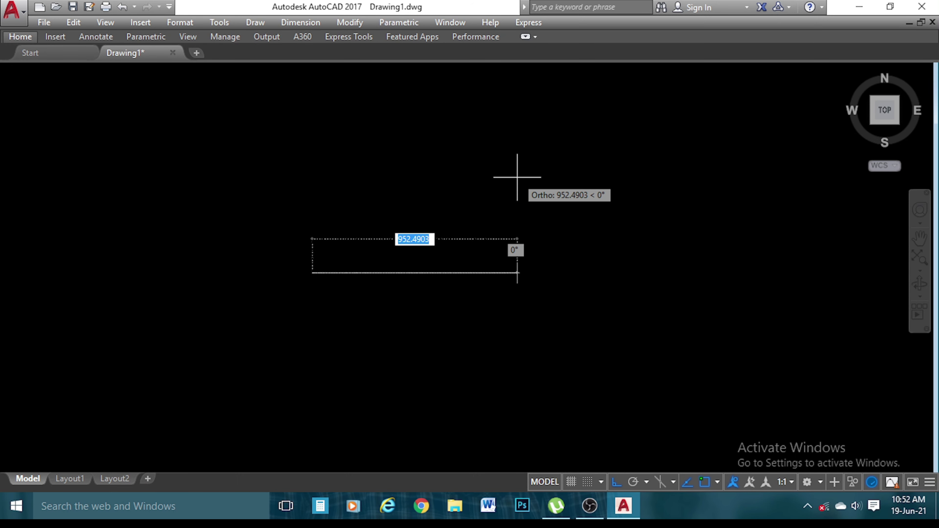
text(500)
key(Return)
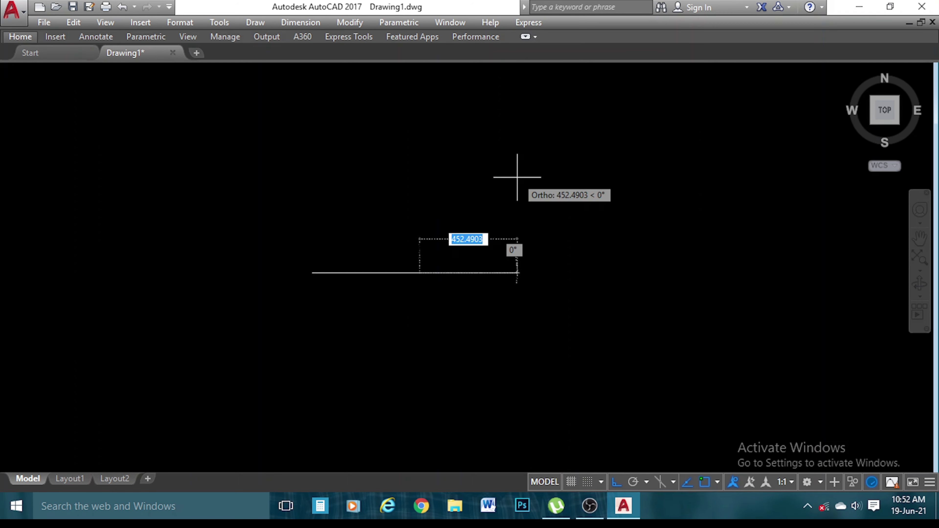
key(Return)
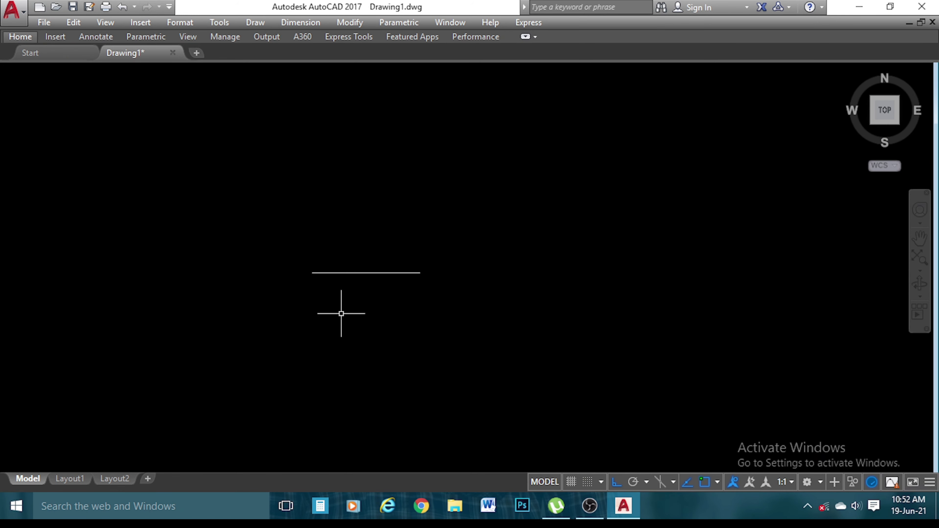
key(Return)
click(544, 268)
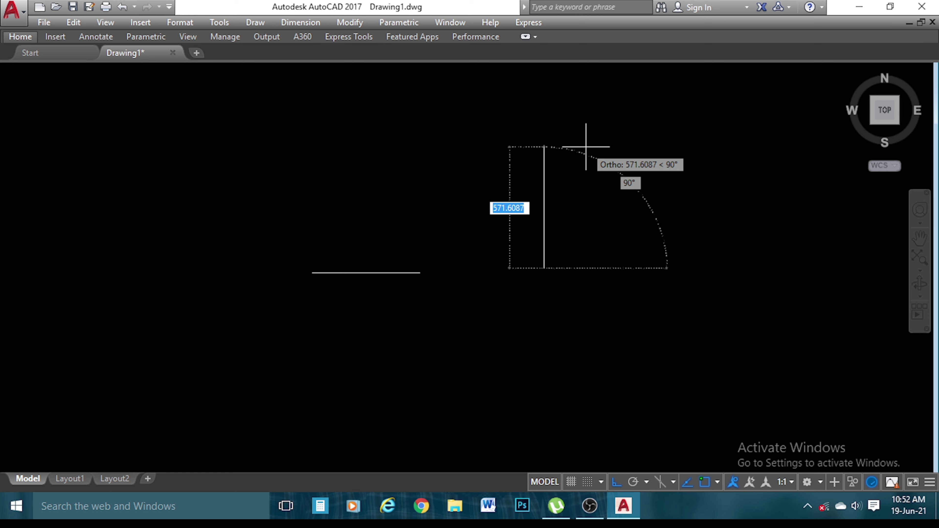
Step: Finish the vertical line at 500 units long and pan the view left
text(500)
key(Return)
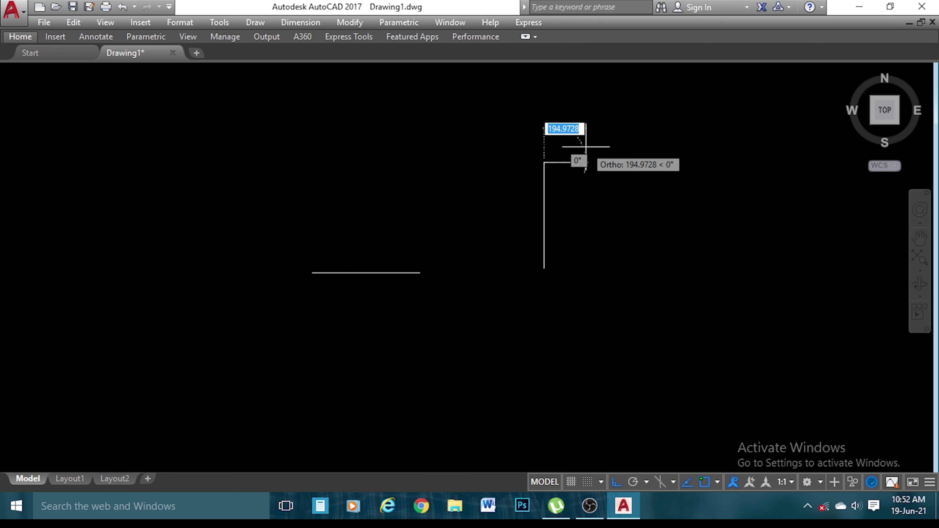
key(Escape)
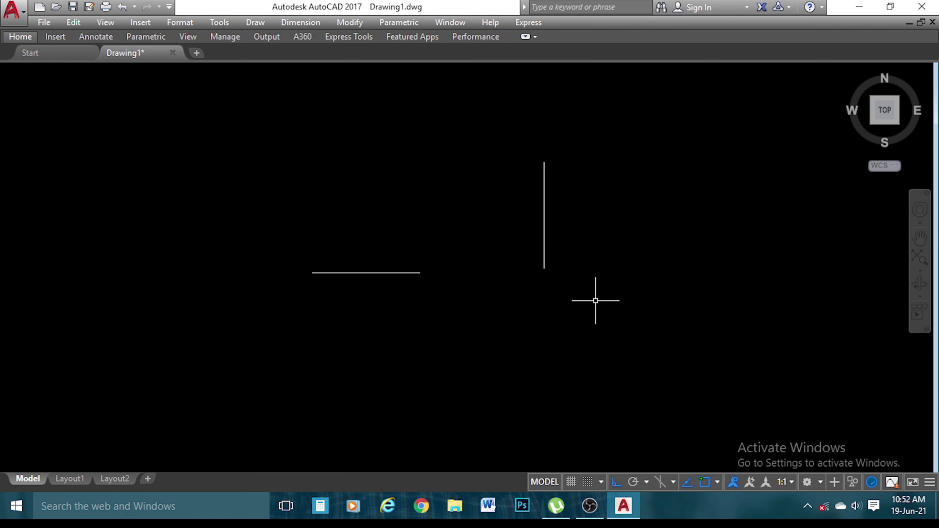
middle_drag(566, 302, 455, 278)
middle_drag(582, 281, 546, 289)
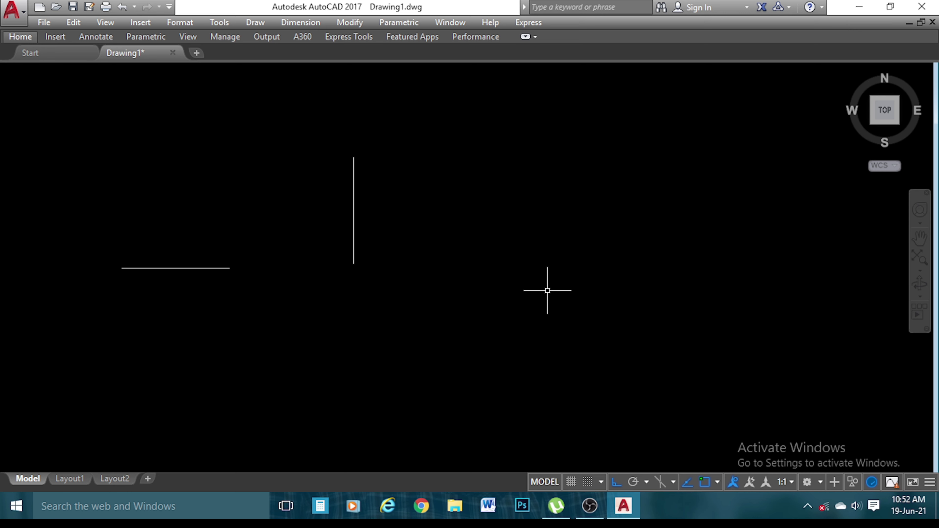
Step: Draw a 500-unit line at 45° to the right of the vertical line
text(l)
key(Return)
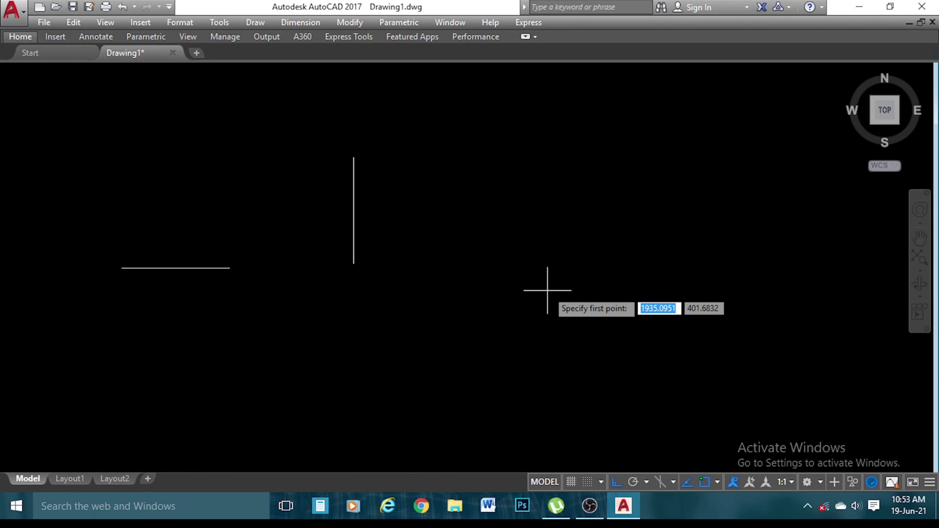
key(Escape)
click(460, 272)
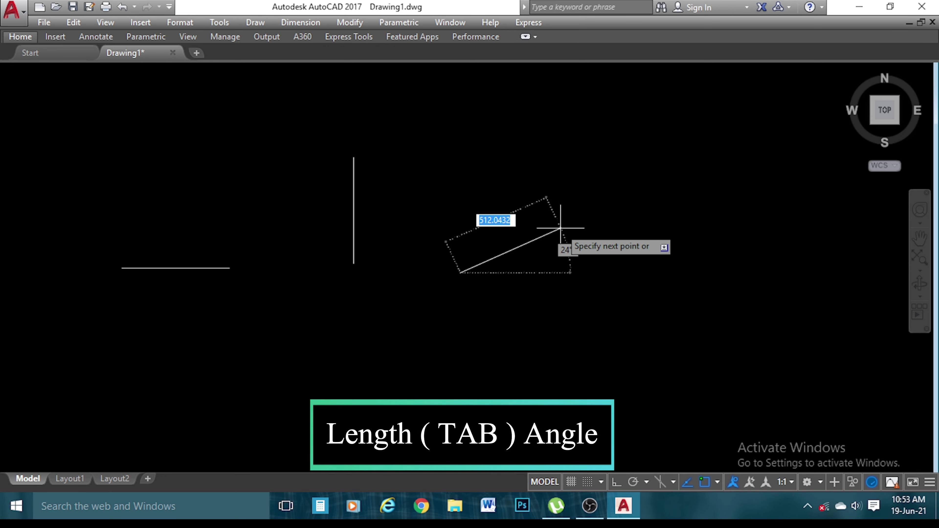
text(500)
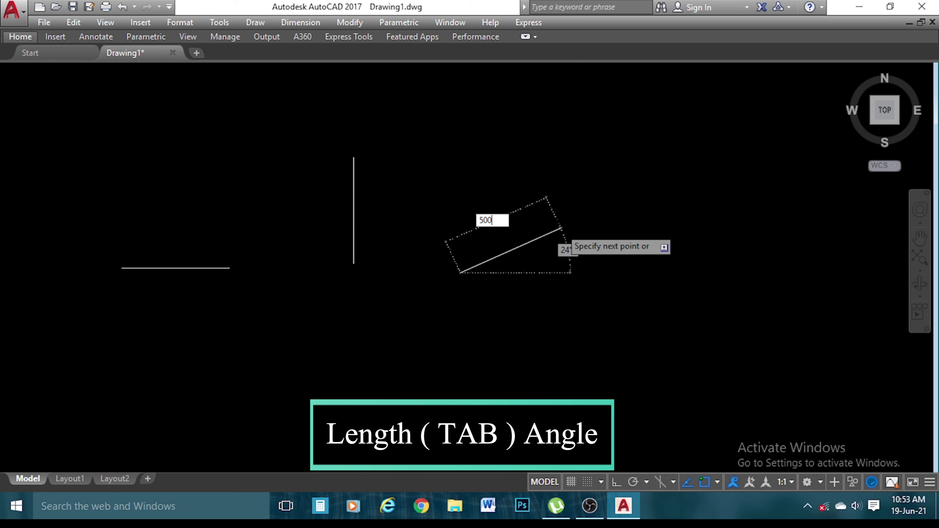
key(Tab)
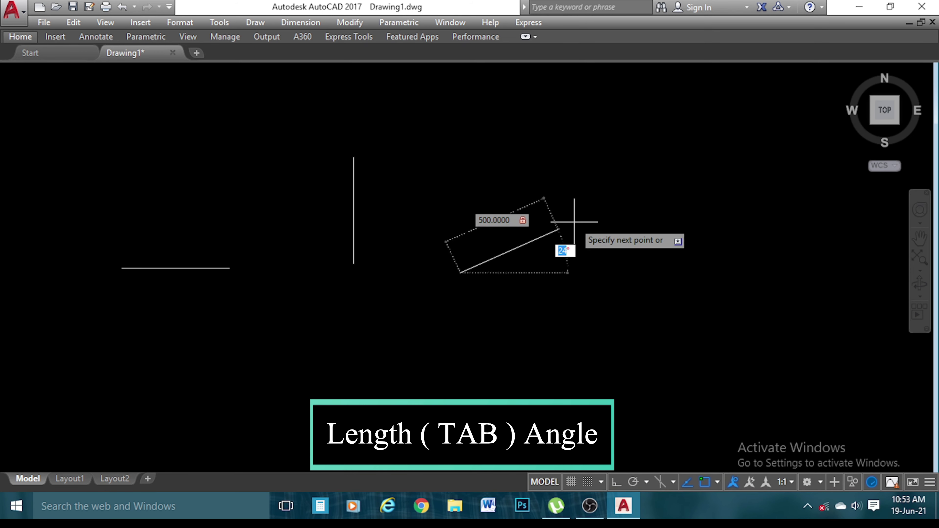
text(45)
key(Return)
key(Return)
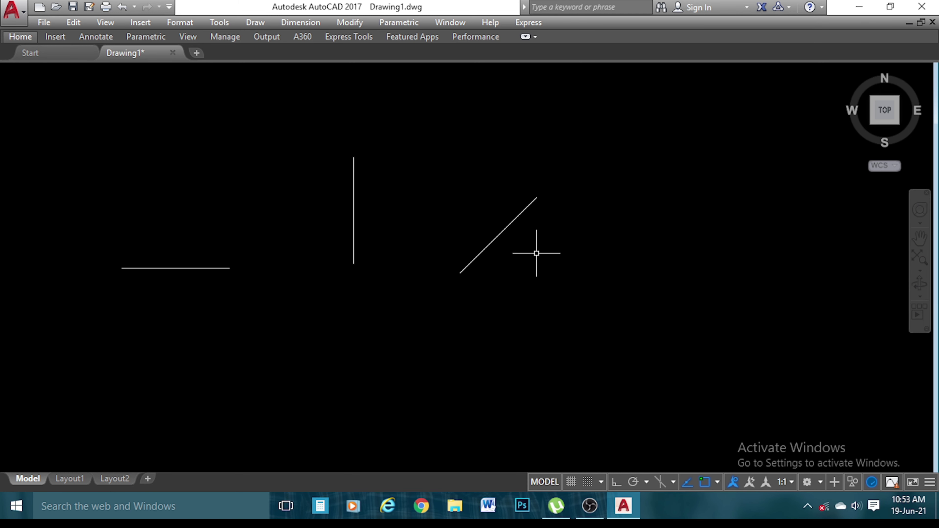
text(l)
key(Return)
click(581, 274)
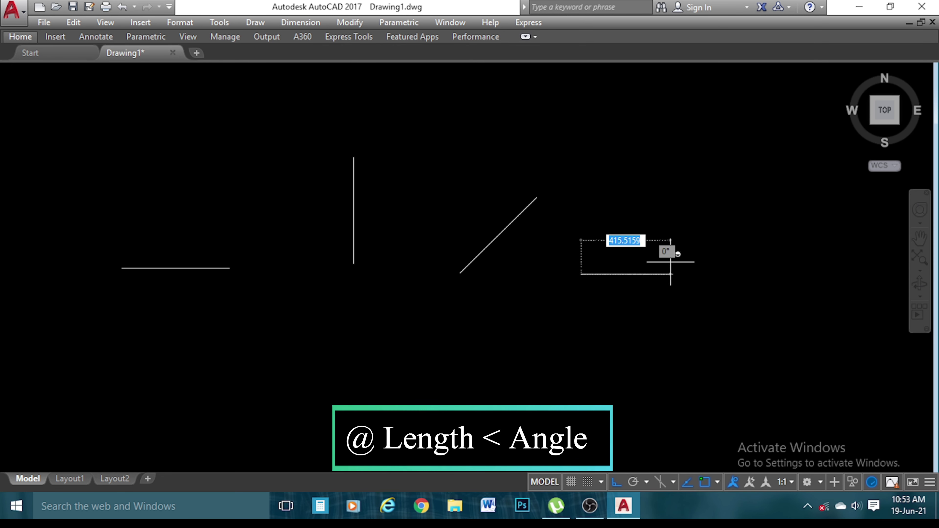
text(@)
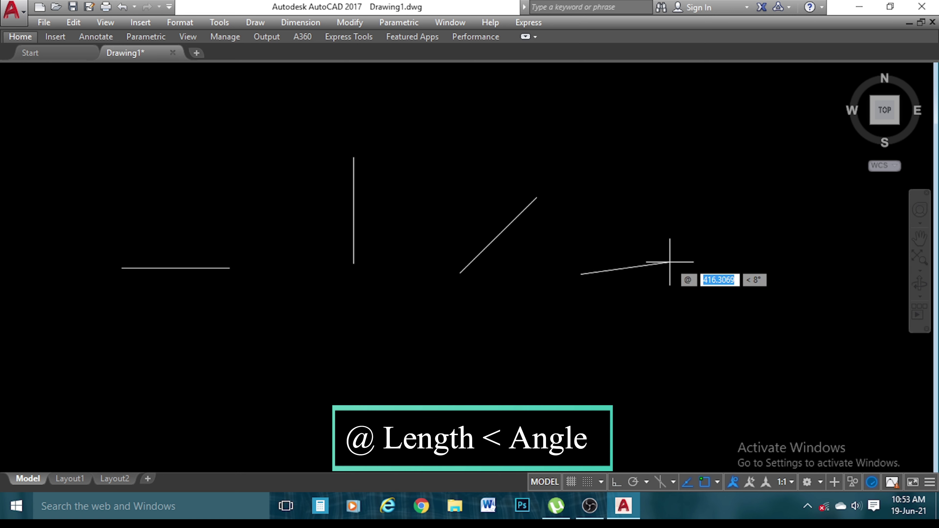
text(500)
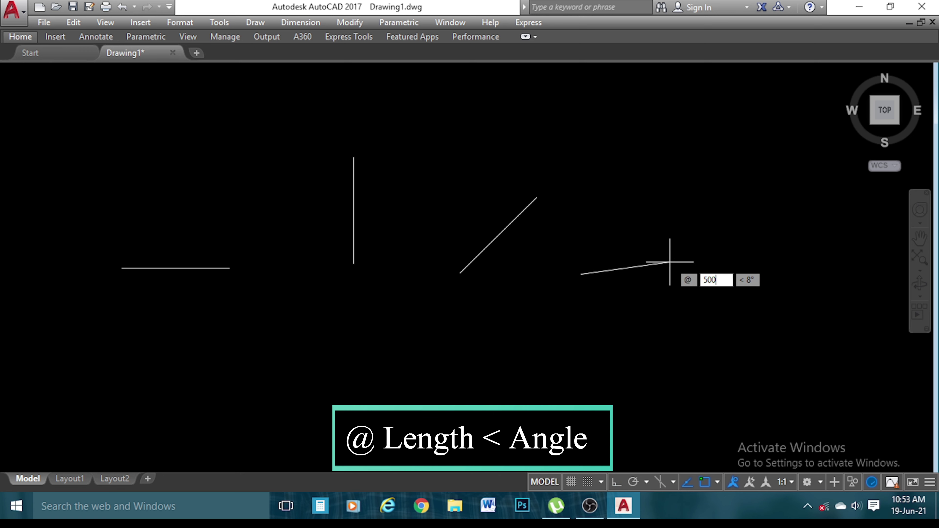
key(Tab)
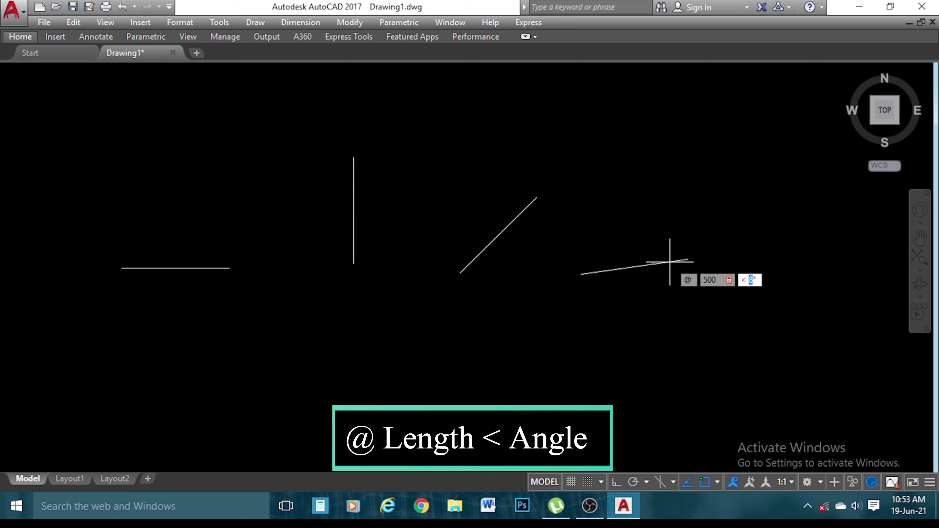
text(45)
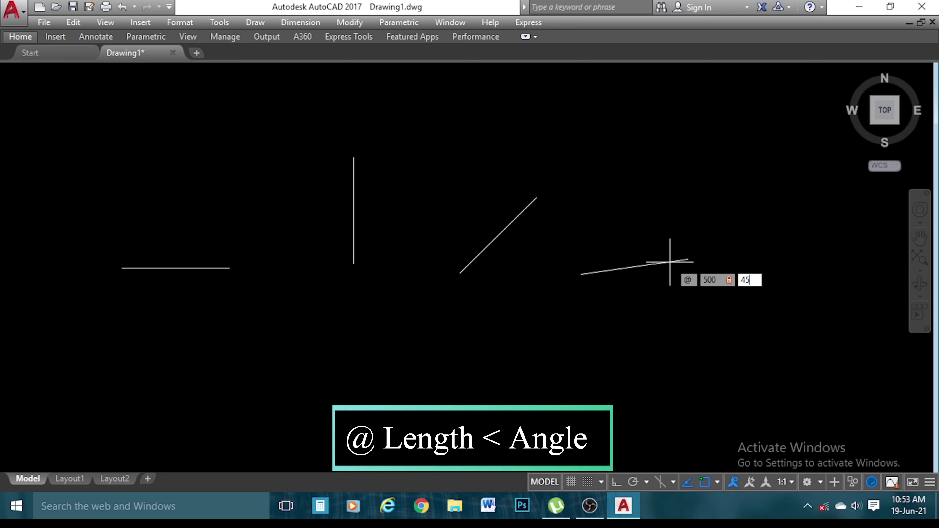
key(Return)
key(Escape)
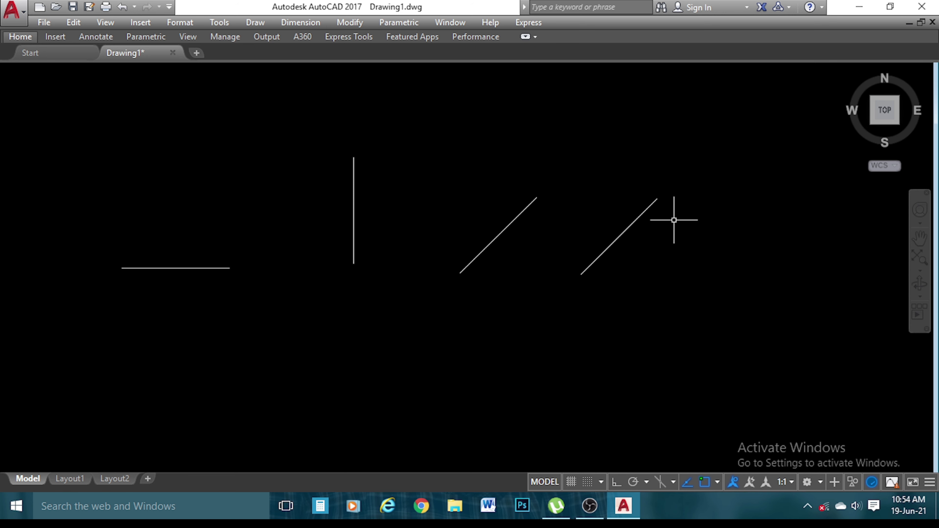
middle_drag(400, 327, 442, 263)
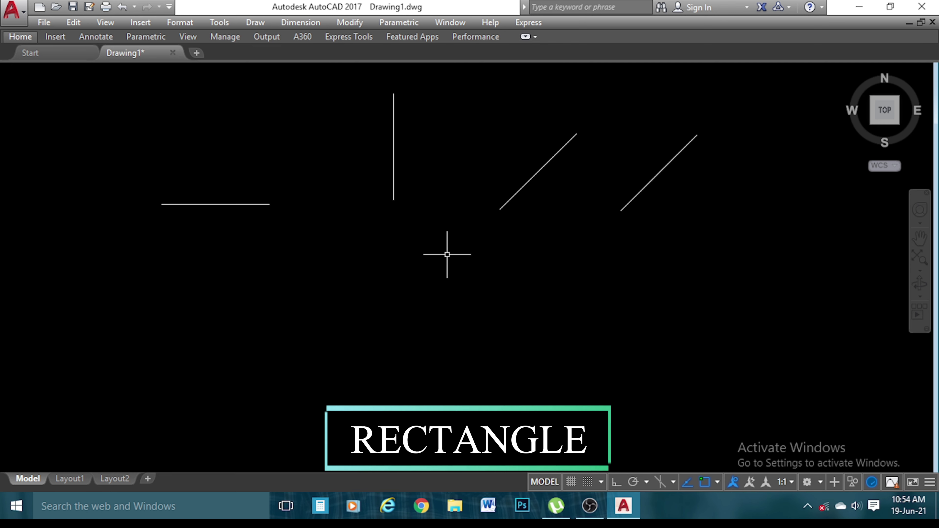
Step: Draw a 200 by 500 rectangle below the lines with RECTANG
text(re)
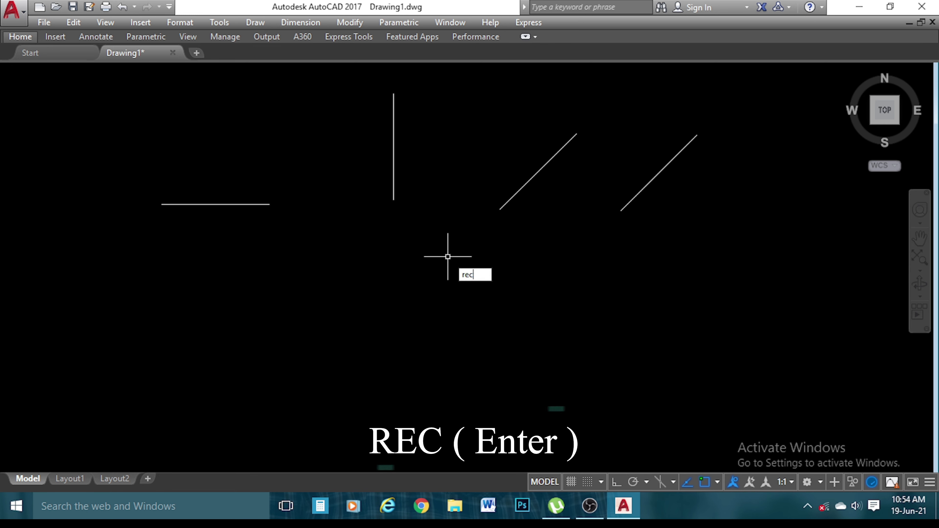
text(c)
key(Return)
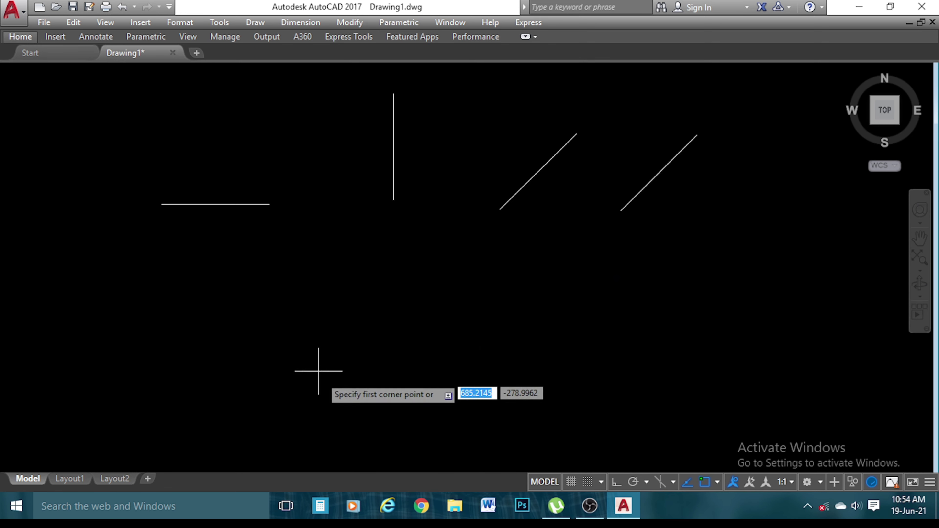
click(329, 426)
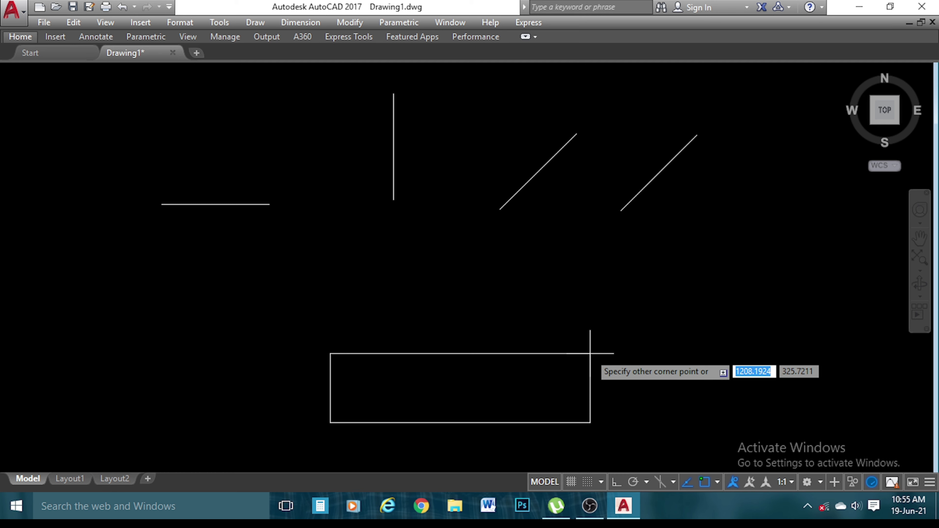
text(20)
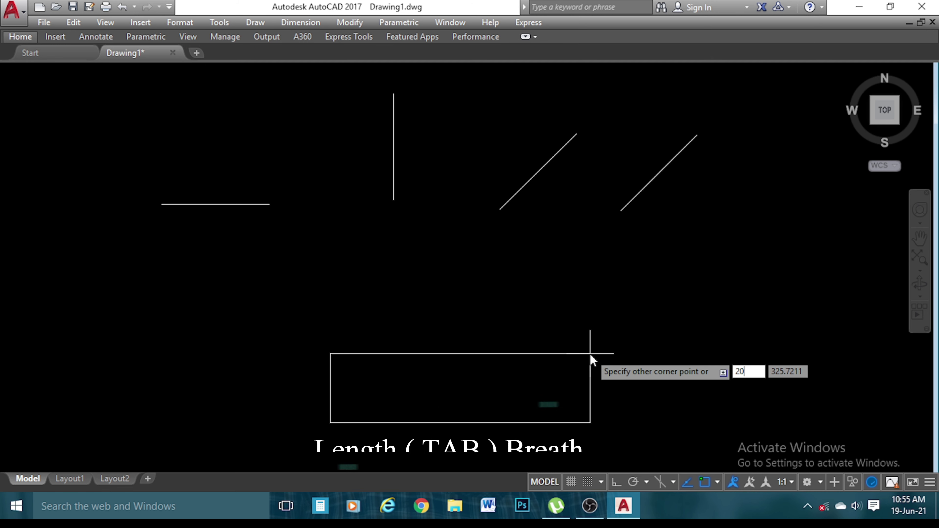
text(0)
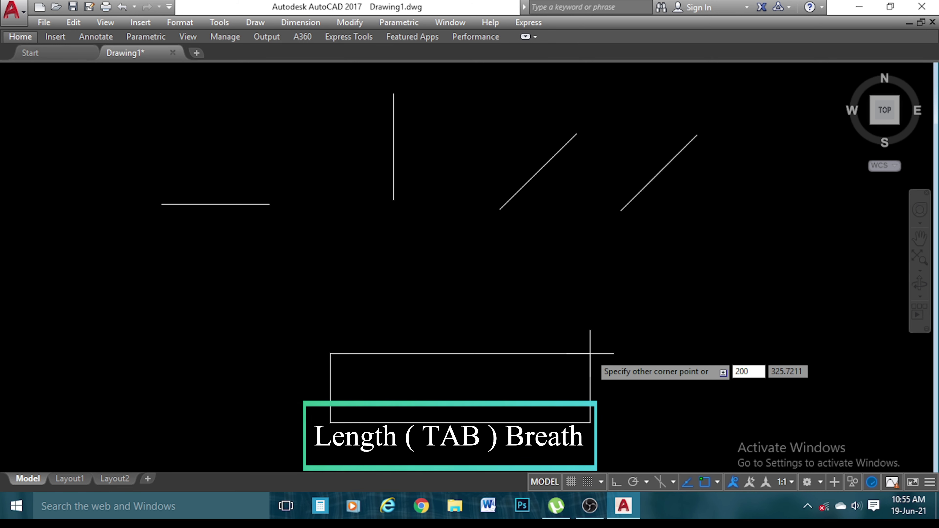
key(Tab)
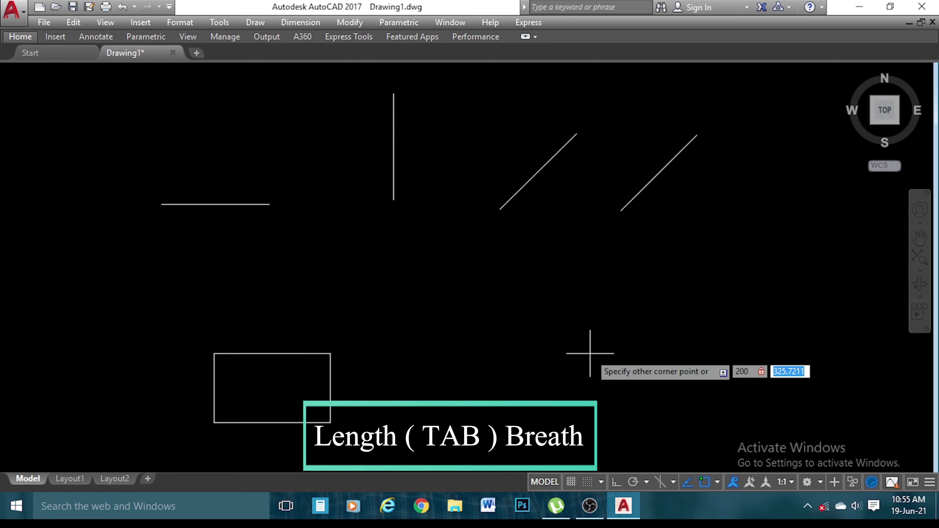
text(500)
key(Return)
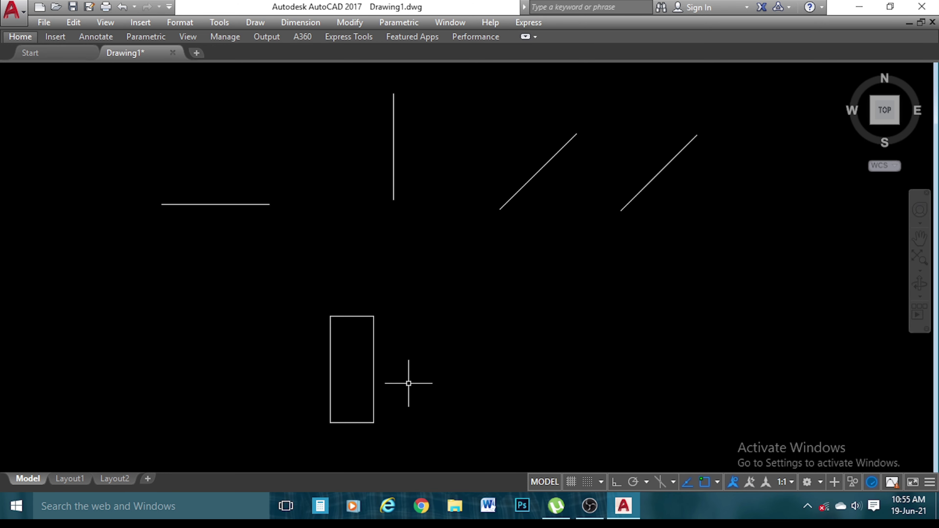
middle_drag(407, 395, 349, 316)
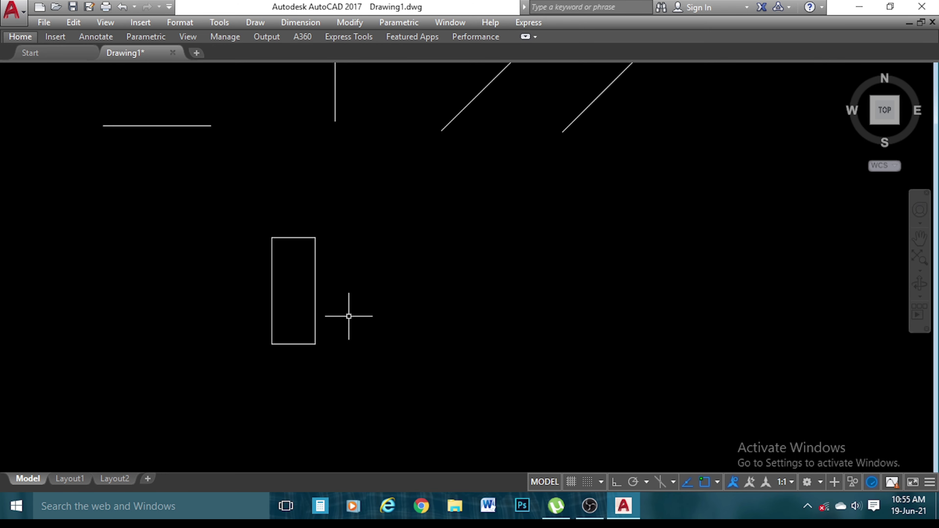
Step: Draw a 500,500 square to the right of the tall rectangle
text(rec)
key(Return)
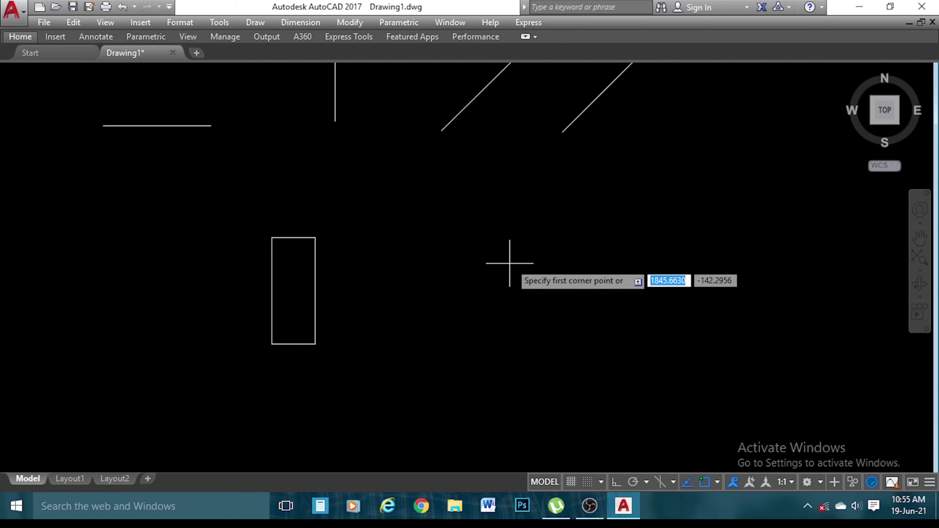
click(442, 286)
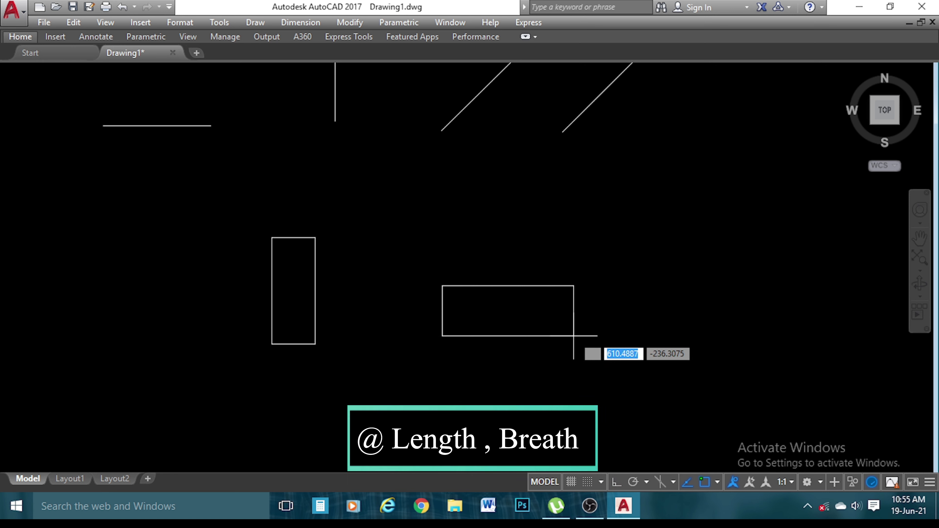
text(500)
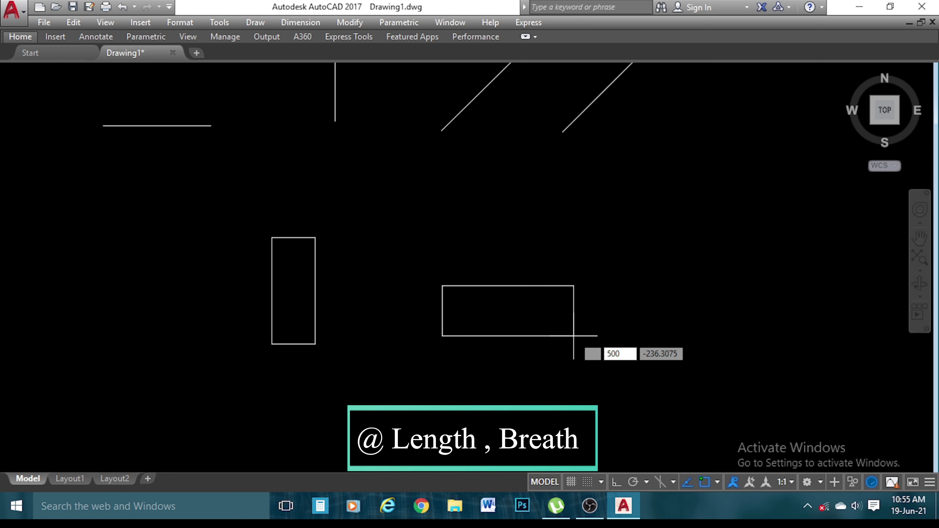
text(,)
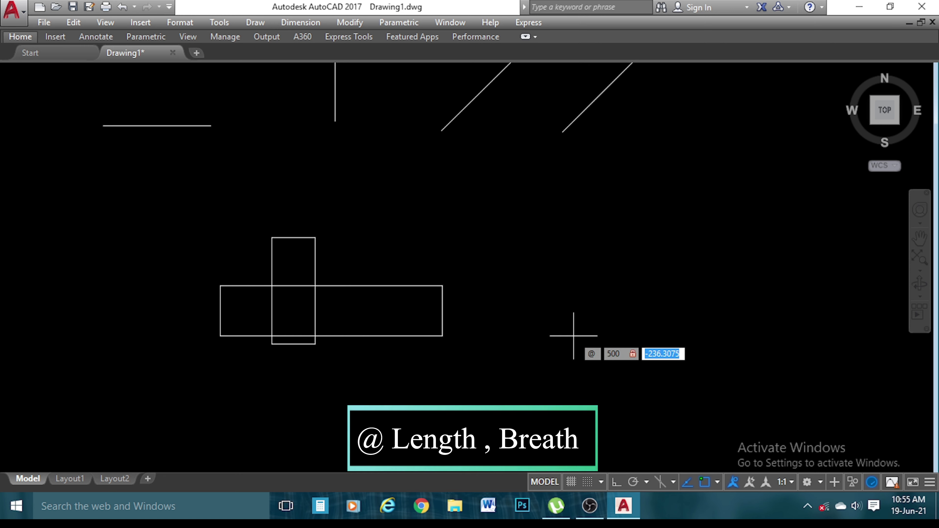
text(500)
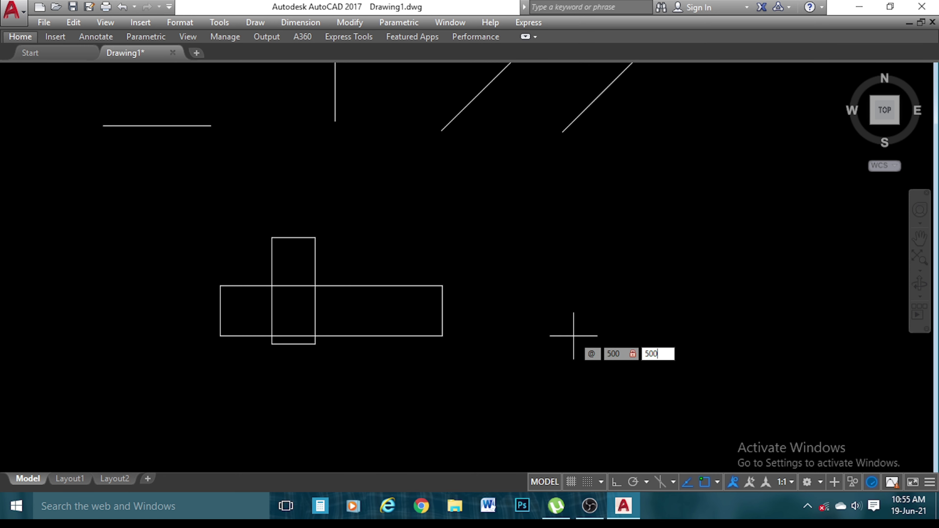
key(Return)
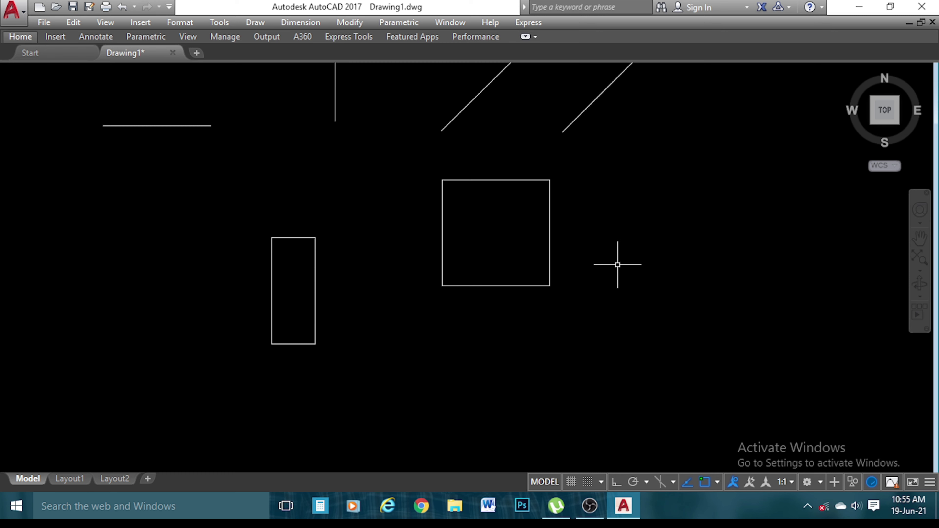
middle_drag(574, 268, 352, 343)
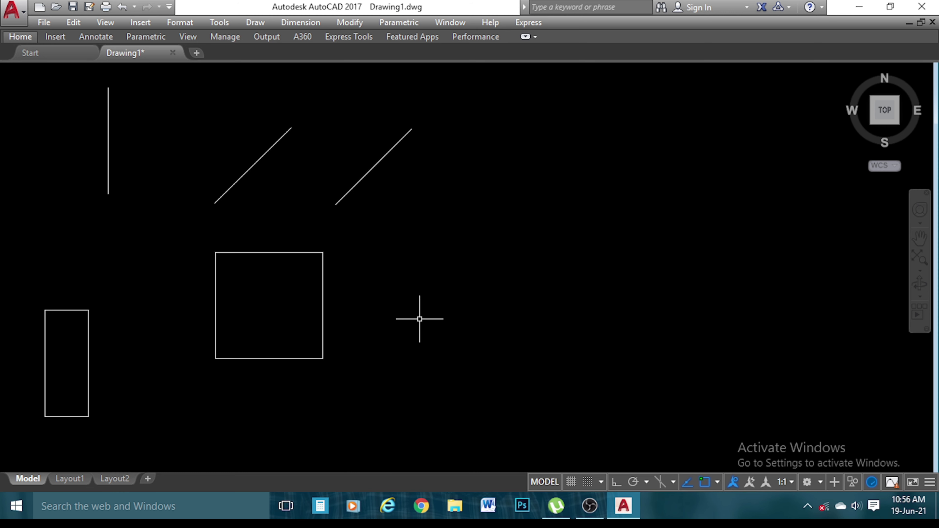
Step: Draw a circle of radius 200 to the right of the square
text(c)
key(Return)
middle_drag(466, 294, 410, 250)
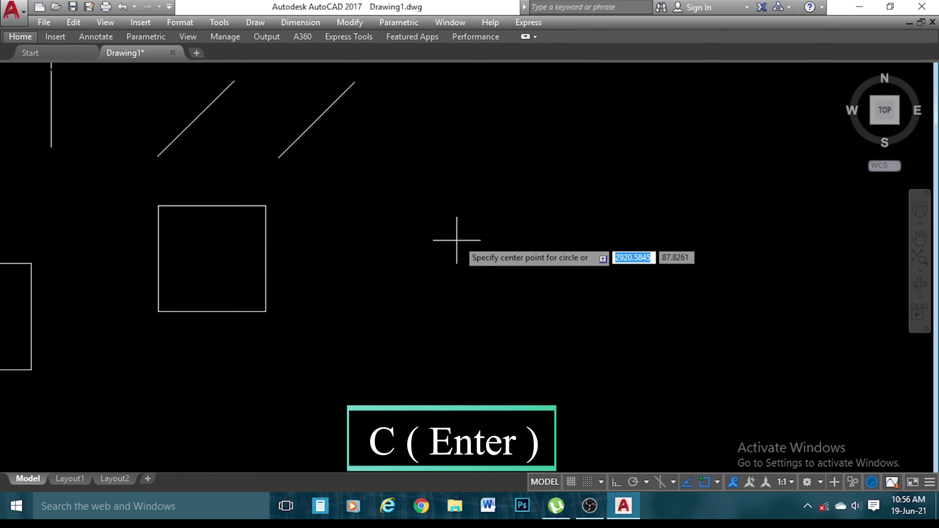
click(465, 234)
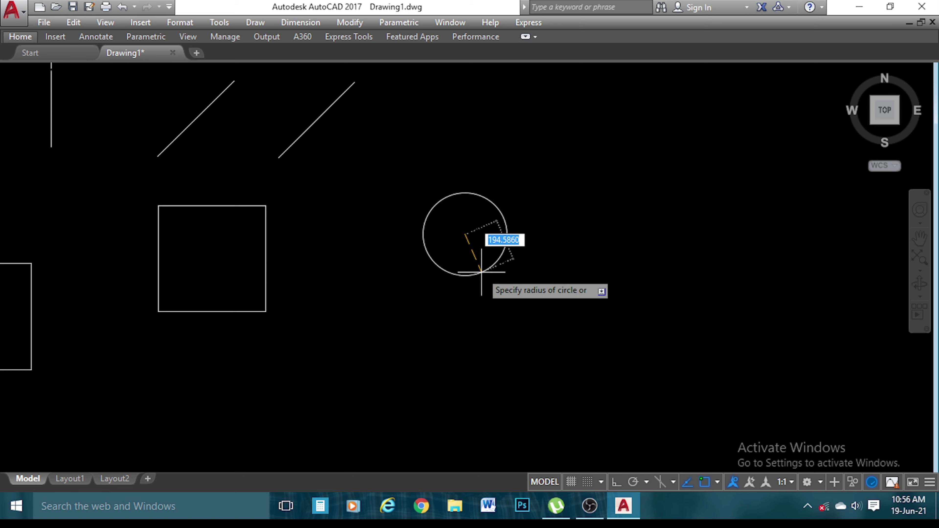
text(20)
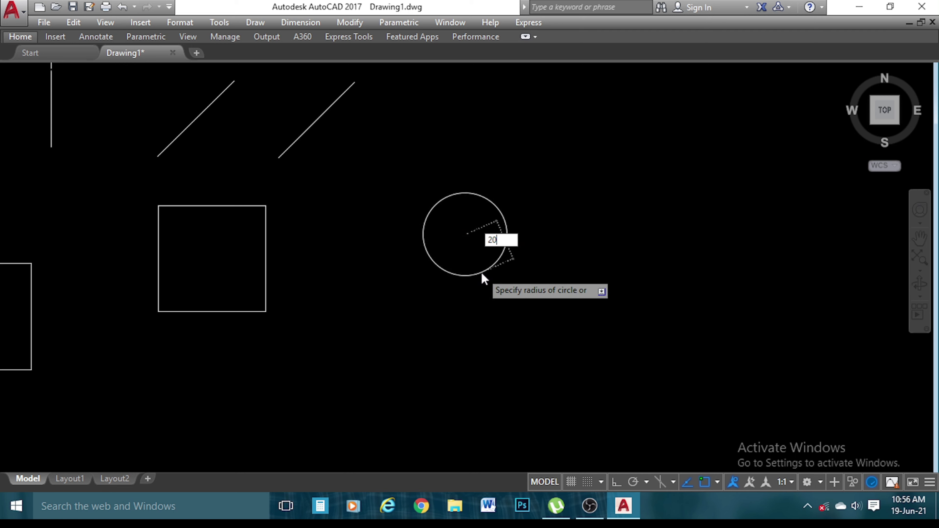
text(0)
key(Return)
middle_drag(508, 308, 467, 295)
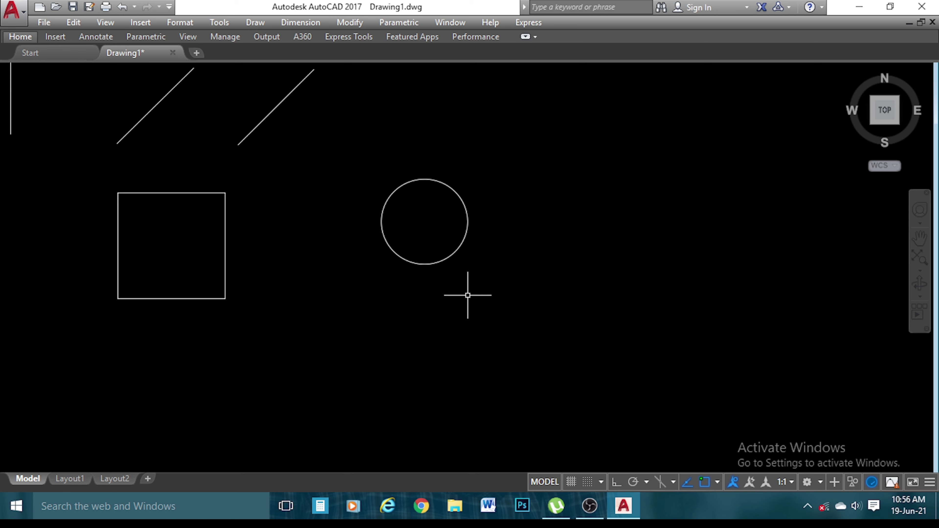
Step: Draw a 400-diameter circle right of the first, then zoom out to show all shapes
text(c)
key(Return)
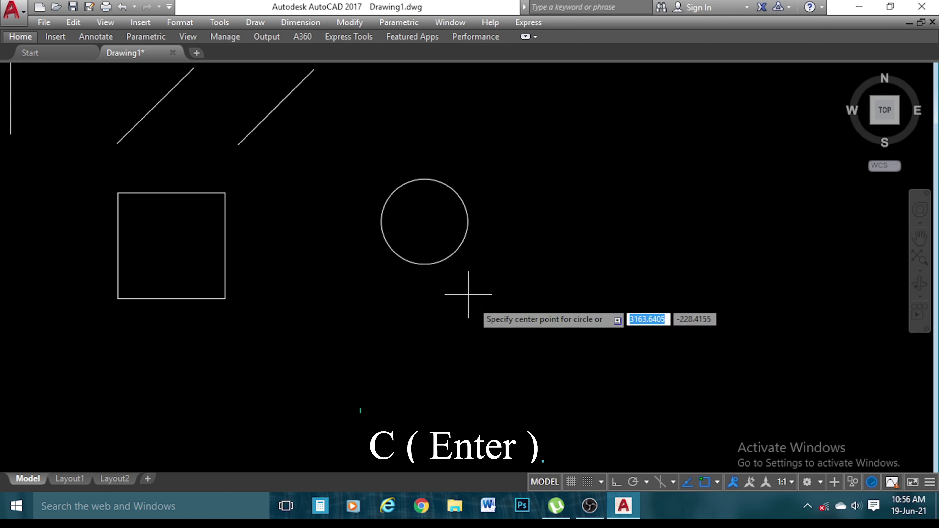
click(624, 253)
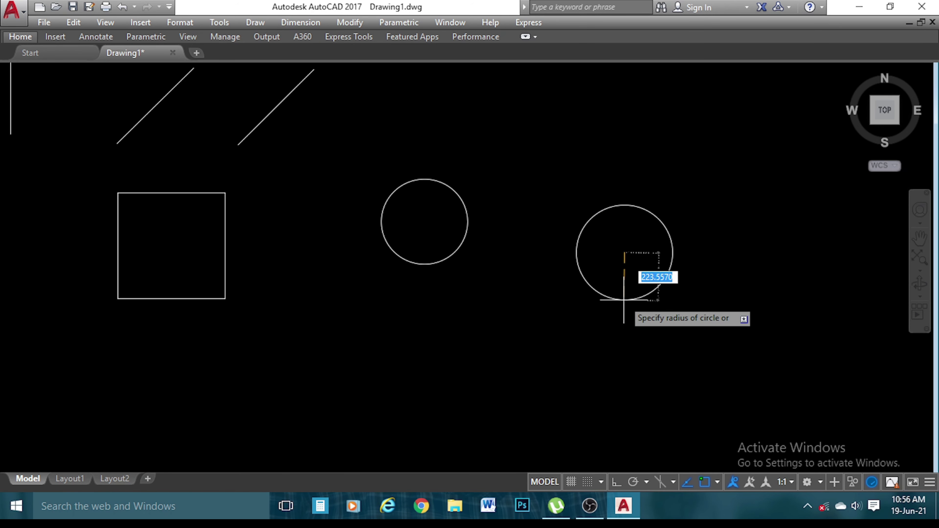
text(d)
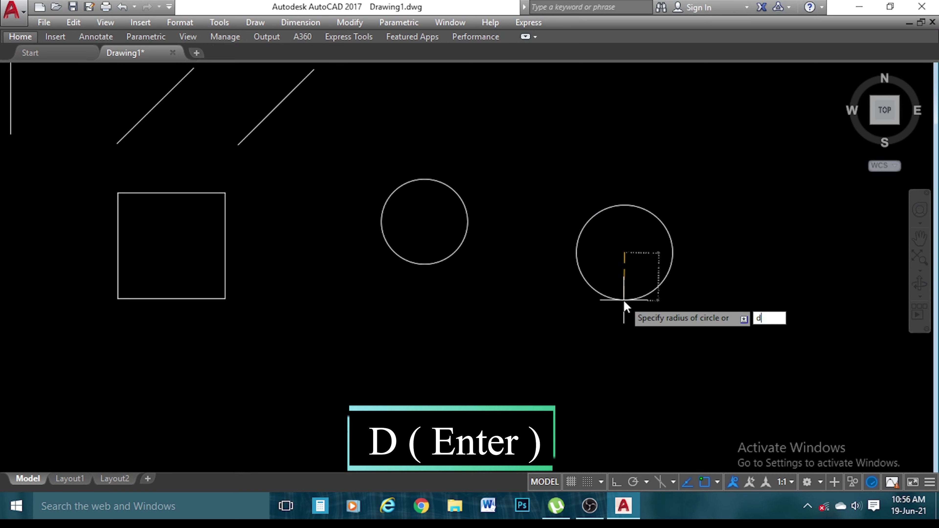
key(Return)
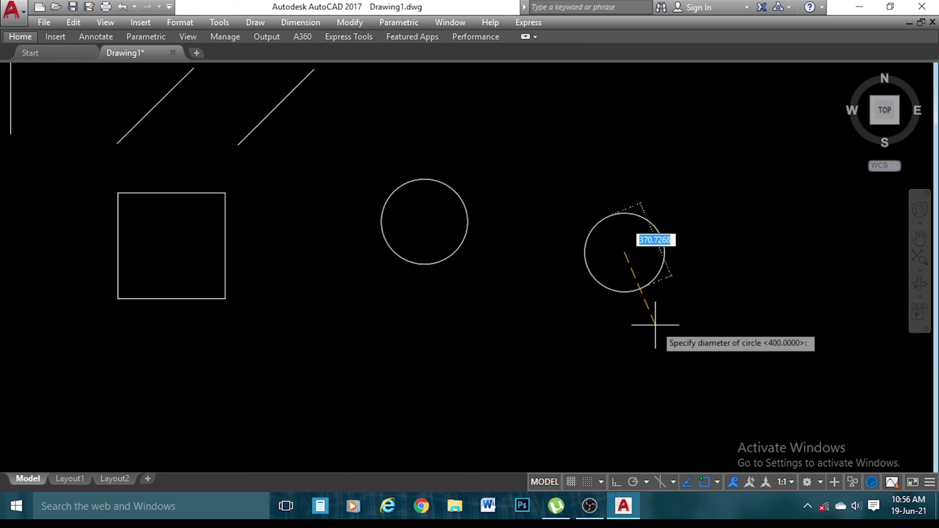
text(400)
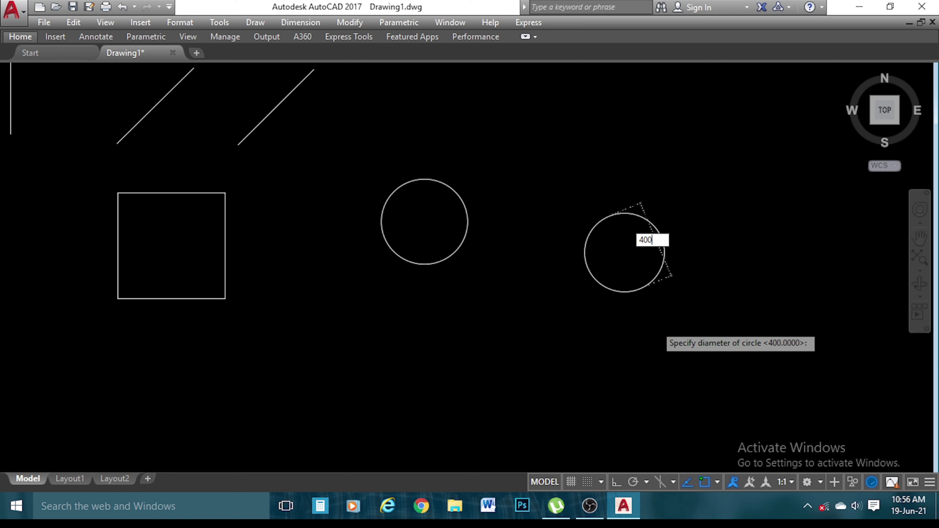
key(Return)
scroll(525, 398, down, 2)
middle_drag(383, 329, 470, 296)
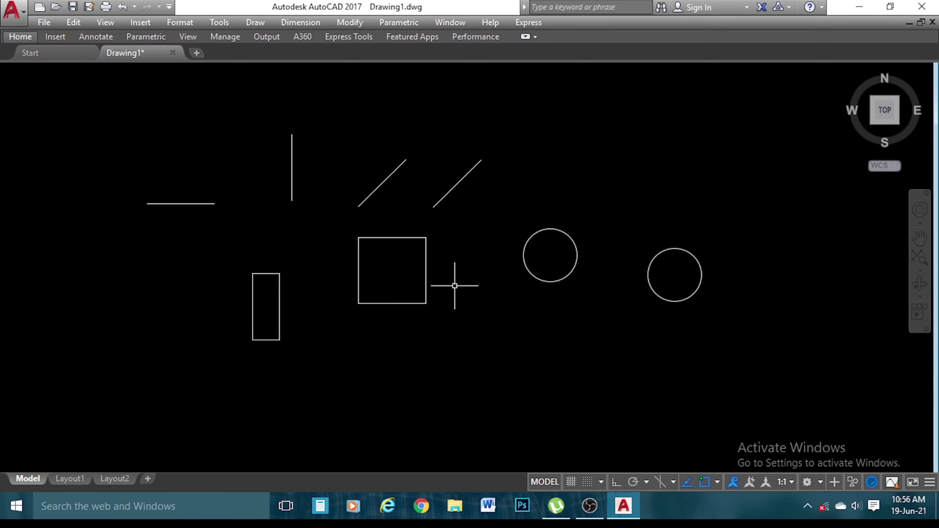
Step: Start HATCH and pick the inside of the 500 by 500 square
scroll(410, 272, up, 2)
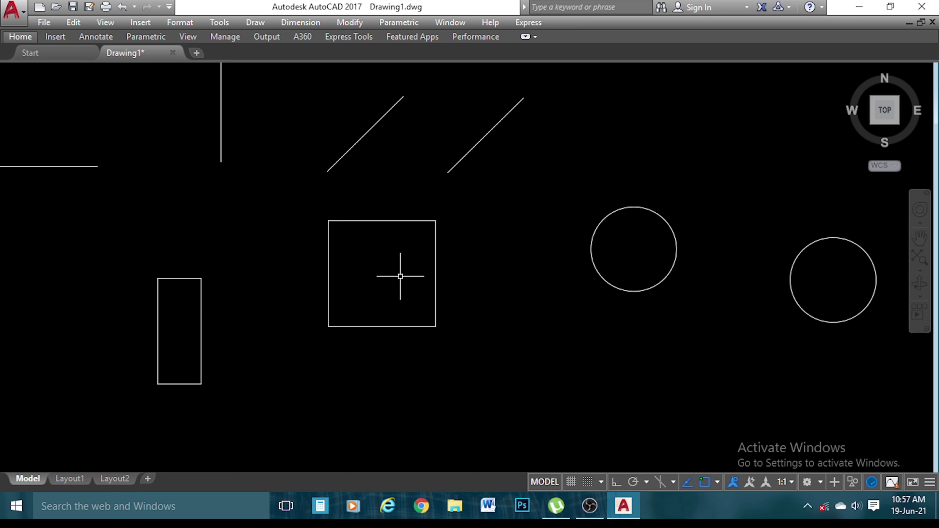
text(h)
key(Return)
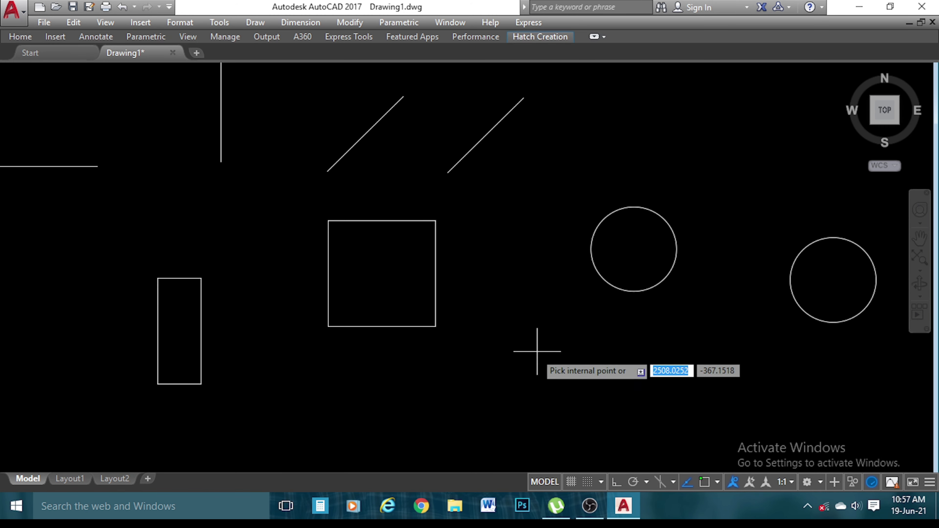
middle_drag(500, 376, 469, 372)
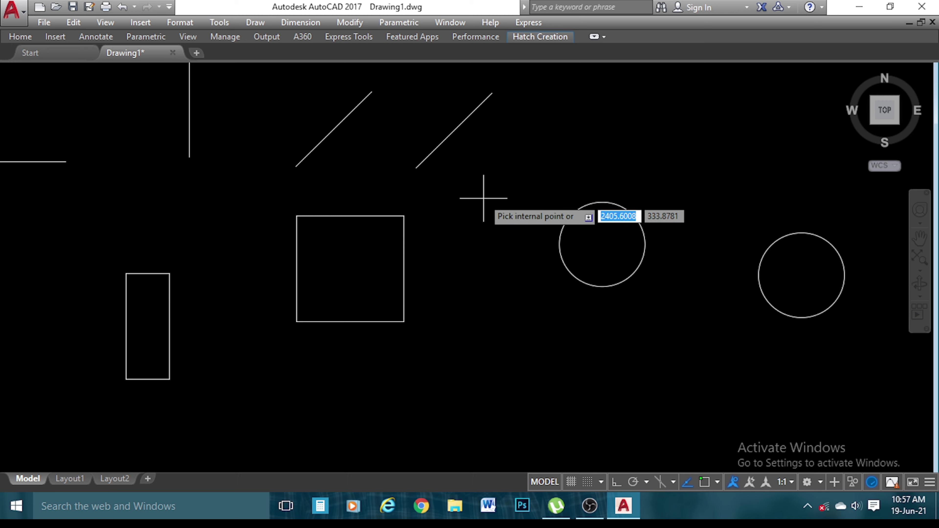
middle_drag(449, 260, 469, 210)
middle_drag(570, 183, 480, 205)
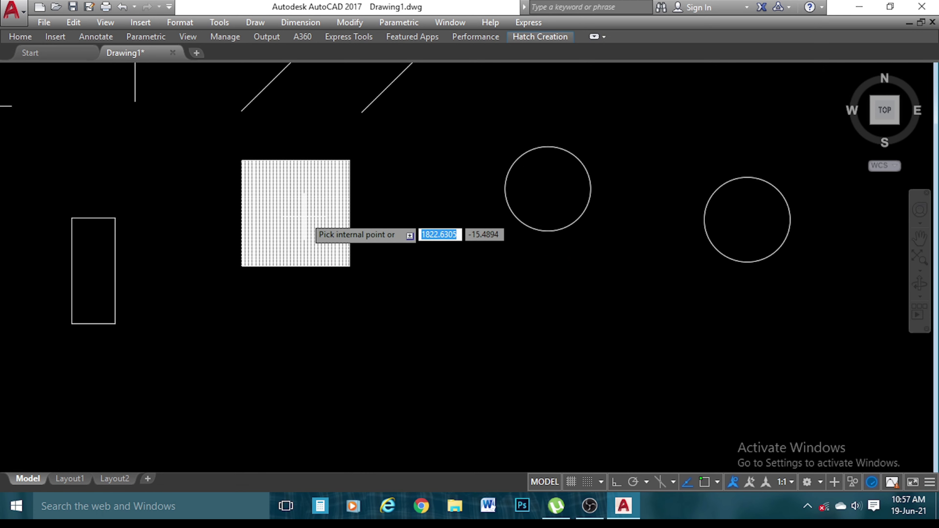
click(304, 217)
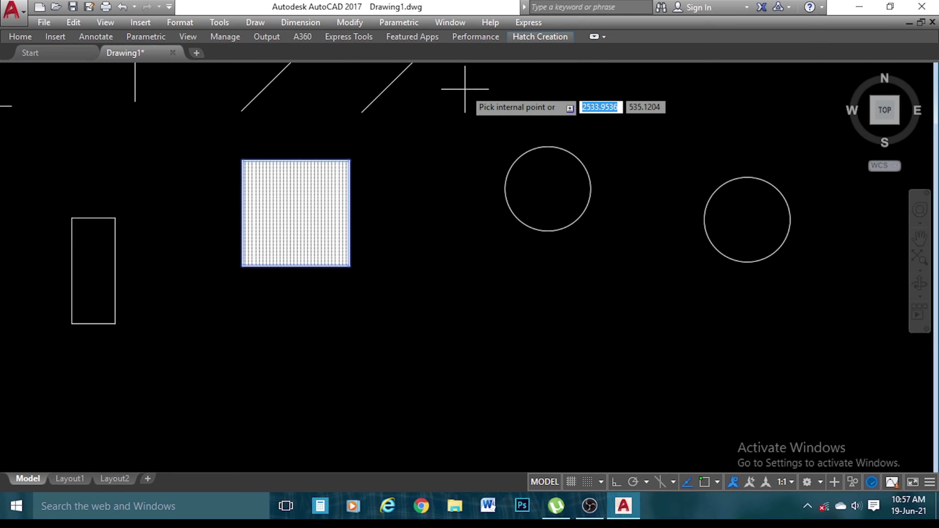
Step: Choose the AR-HBONE herringbone pattern from the Hatch Creation pattern gallery
click(544, 38)
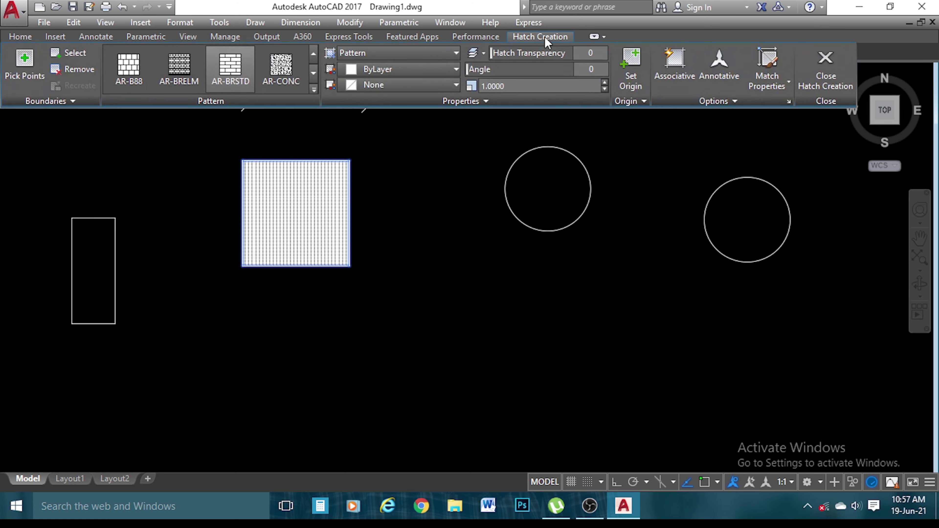
click(315, 90)
scroll(241, 174, down, 1)
scroll(244, 191, down, 1)
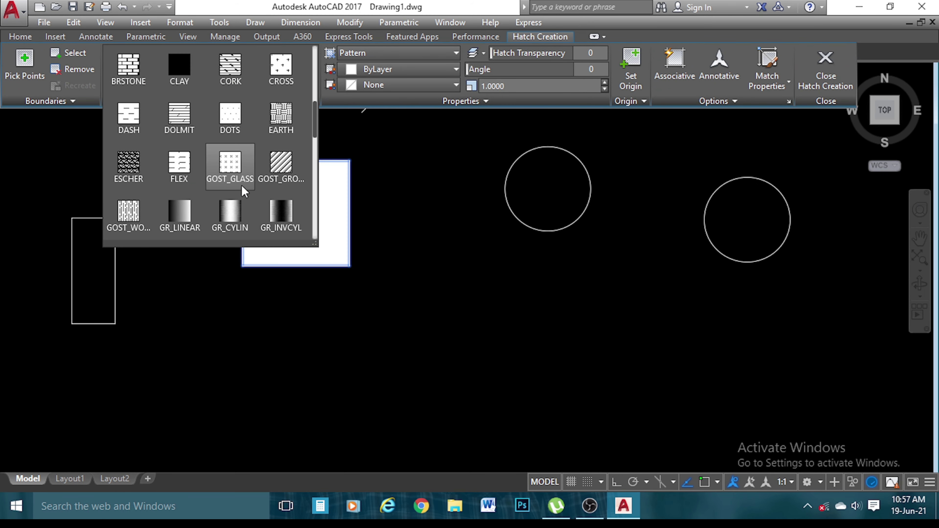
scroll(242, 189, down, 1)
scroll(229, 174, up, 2)
scroll(221, 168, up, 1)
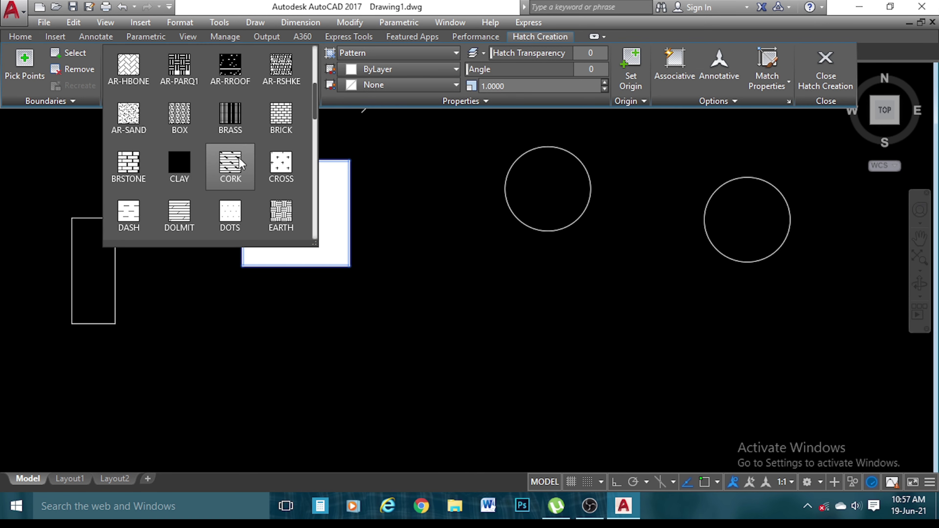
scroll(240, 163, up, 1)
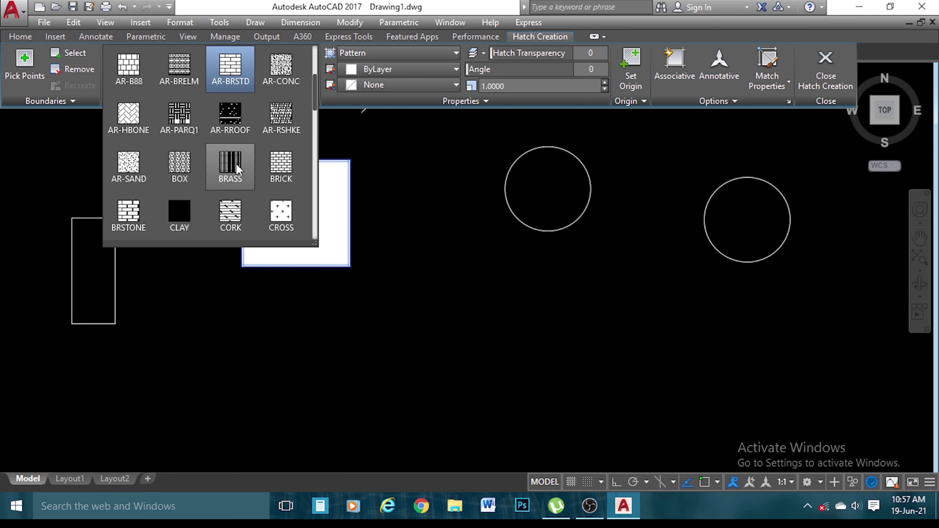
click(132, 120)
scroll(129, 107, up, 2)
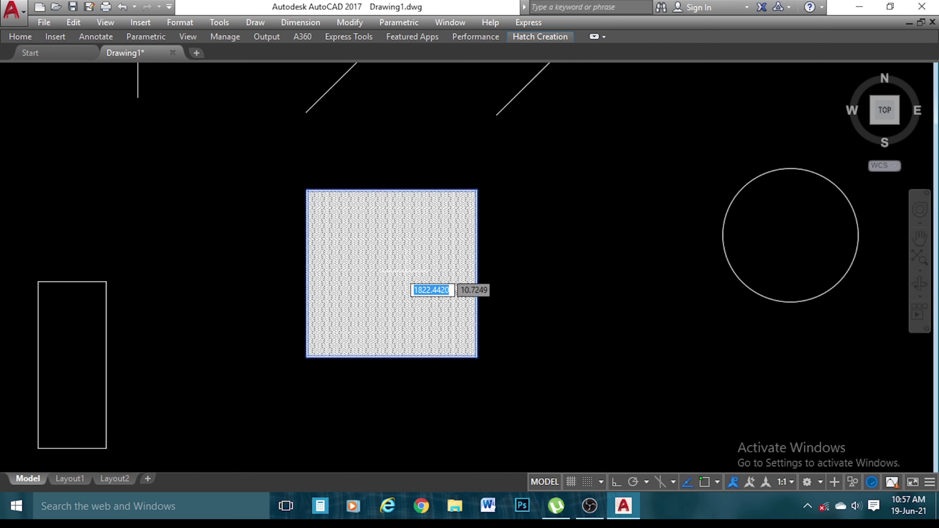
Step: Apply the herringbone hatch to the square and end the HATCH command
click(436, 198)
key(Return)
scroll(325, 347, down, 2)
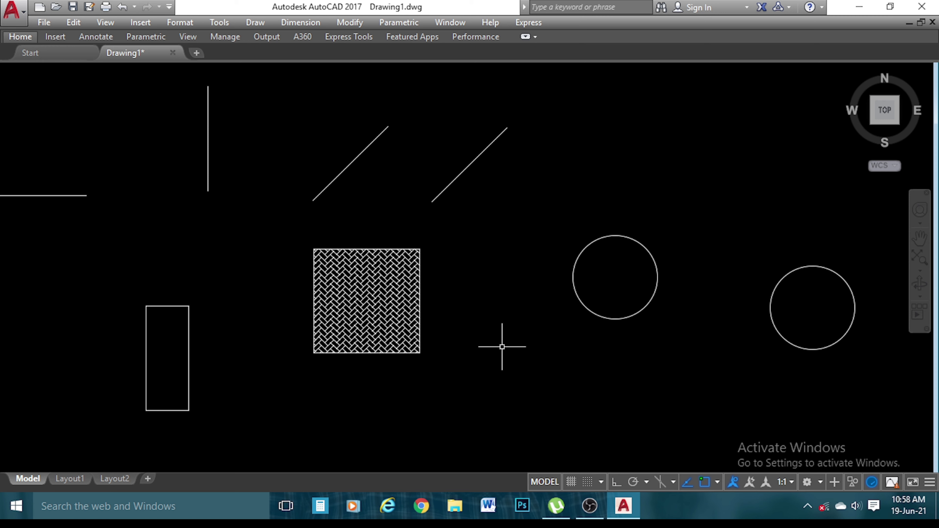